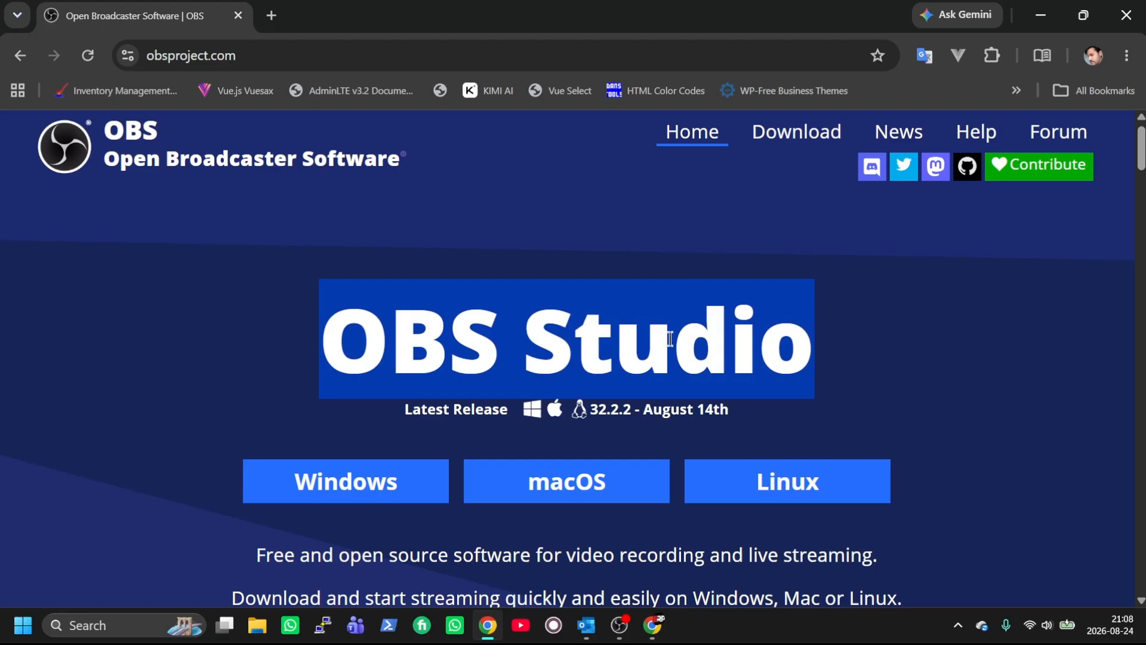
Search Google for "obc studio" in a new browser tab and open the official OBS Studio website.
left_click(142, 303)
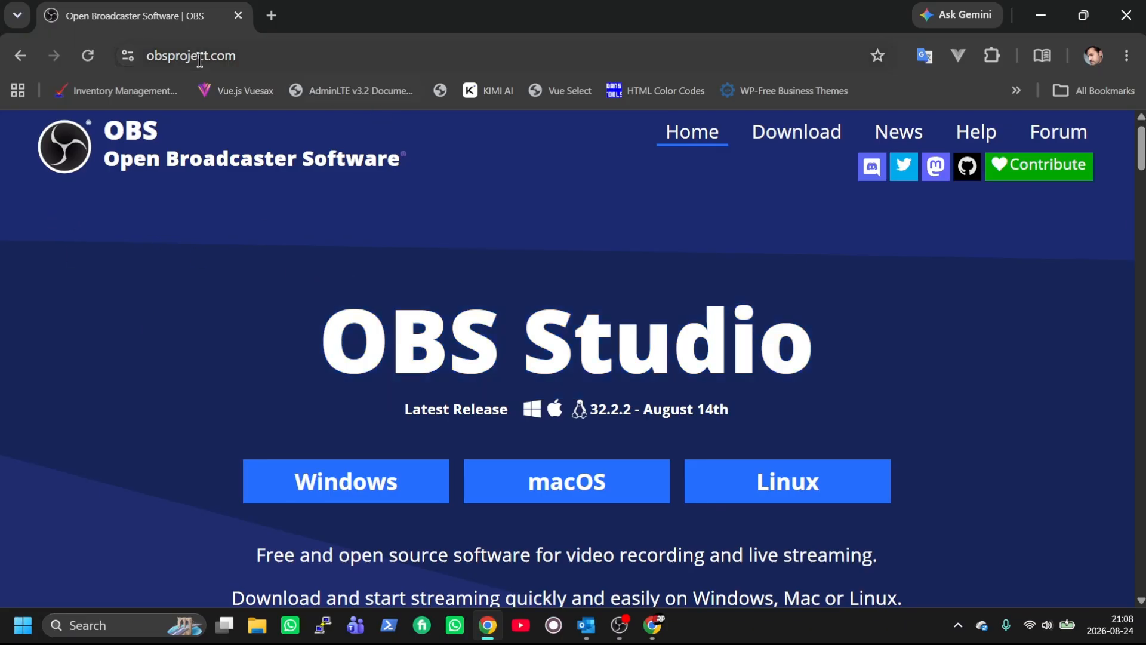
left_click(273, 15)
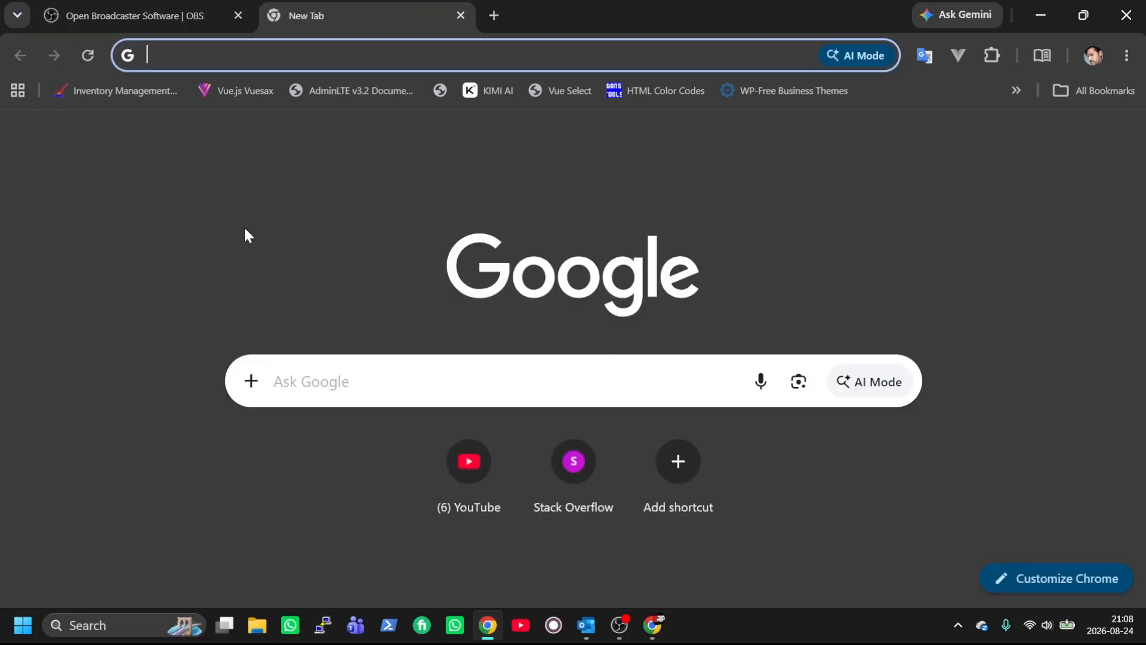
left_click(321, 375)
type("o")
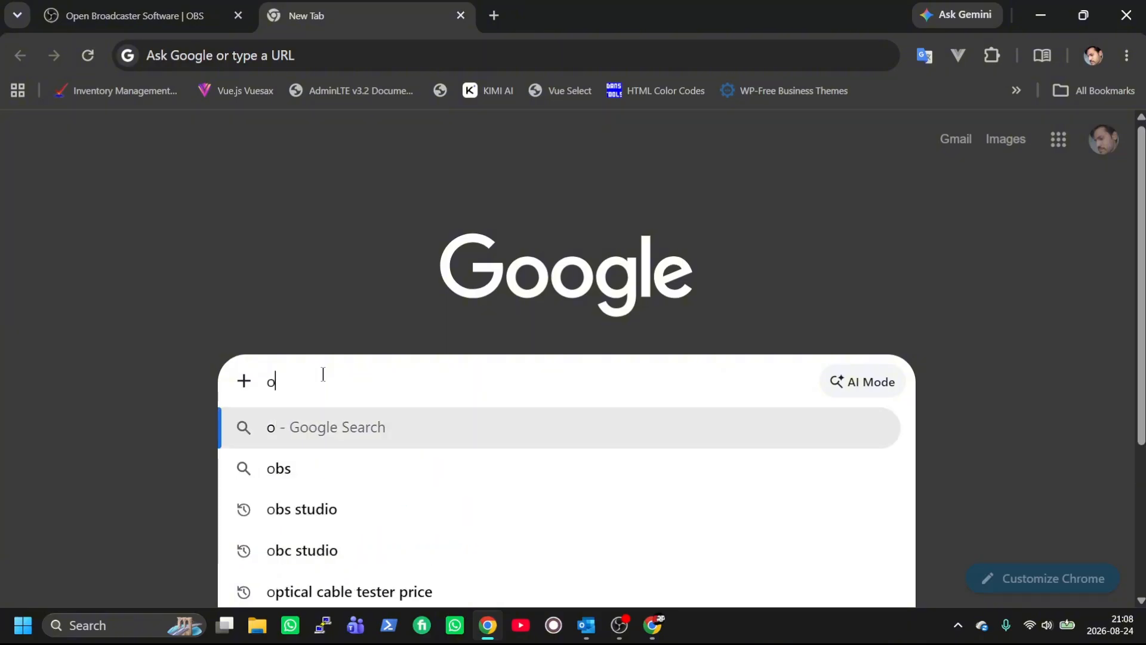
type("bc")
key("Return")
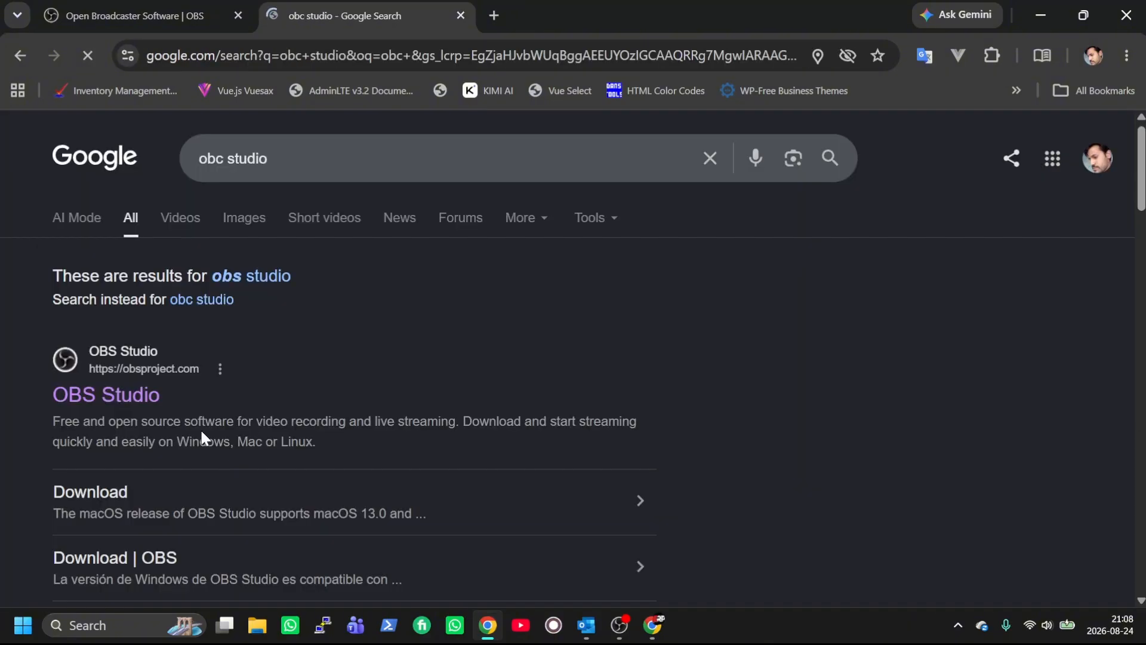
left_click(117, 395)
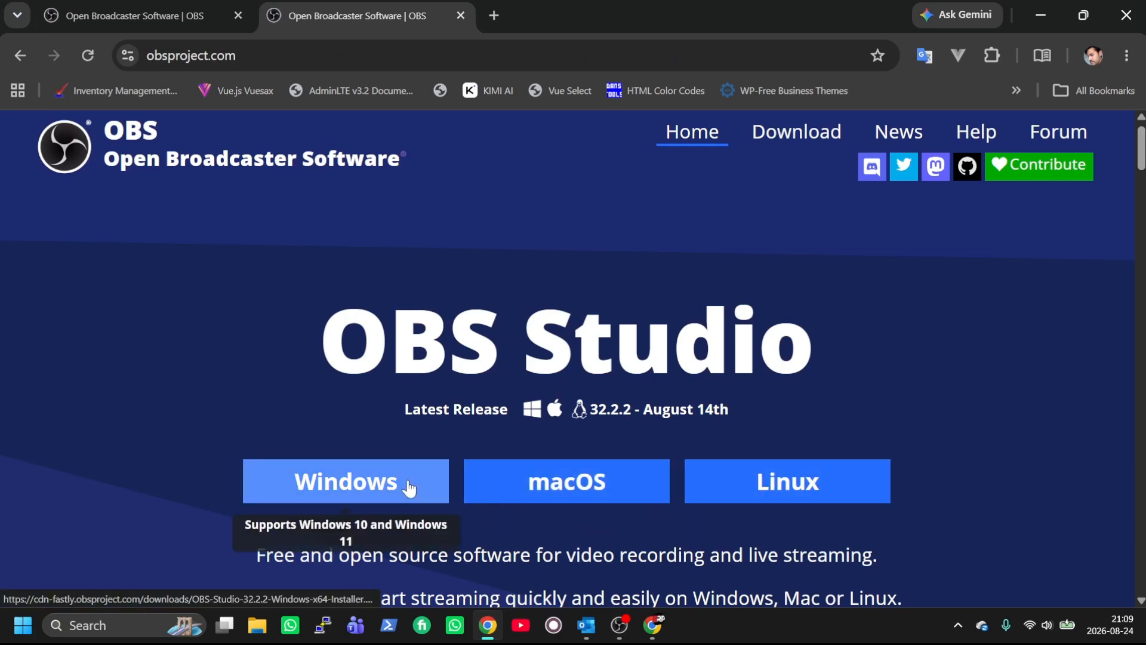
left_click(377, 487)
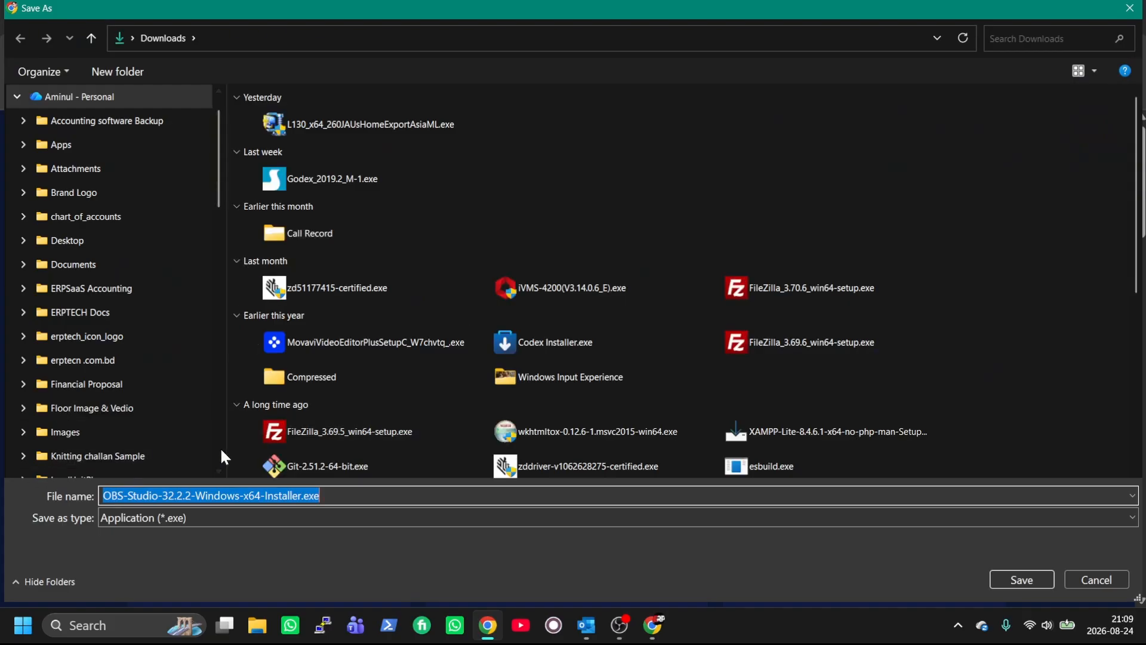
left_click(348, 495)
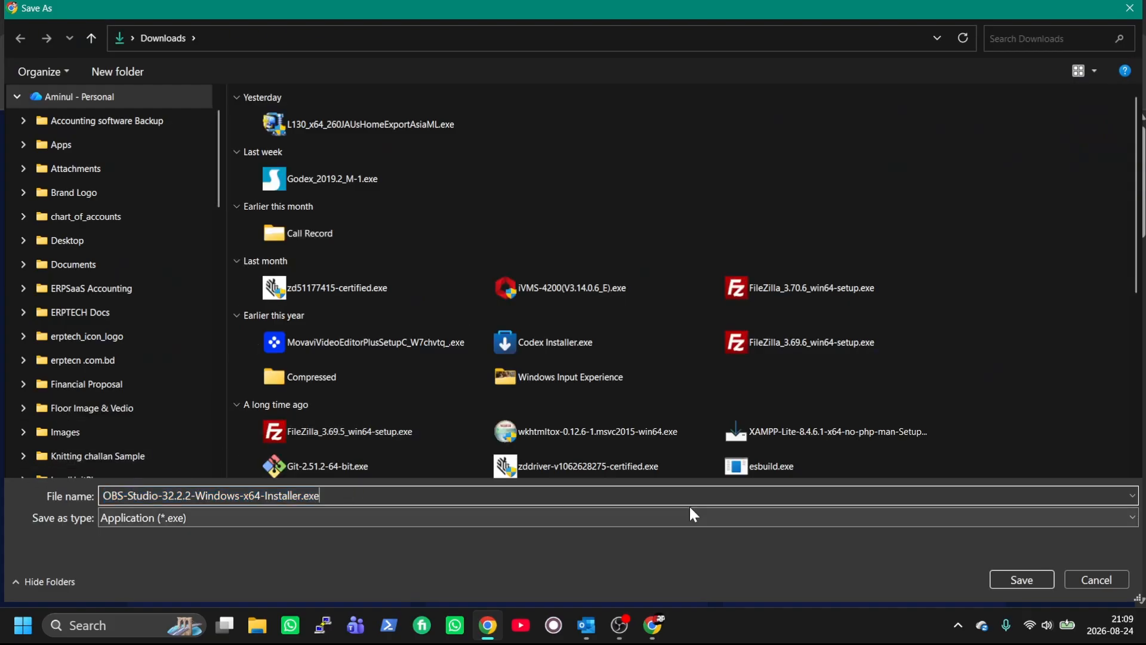
left_click(1086, 574)
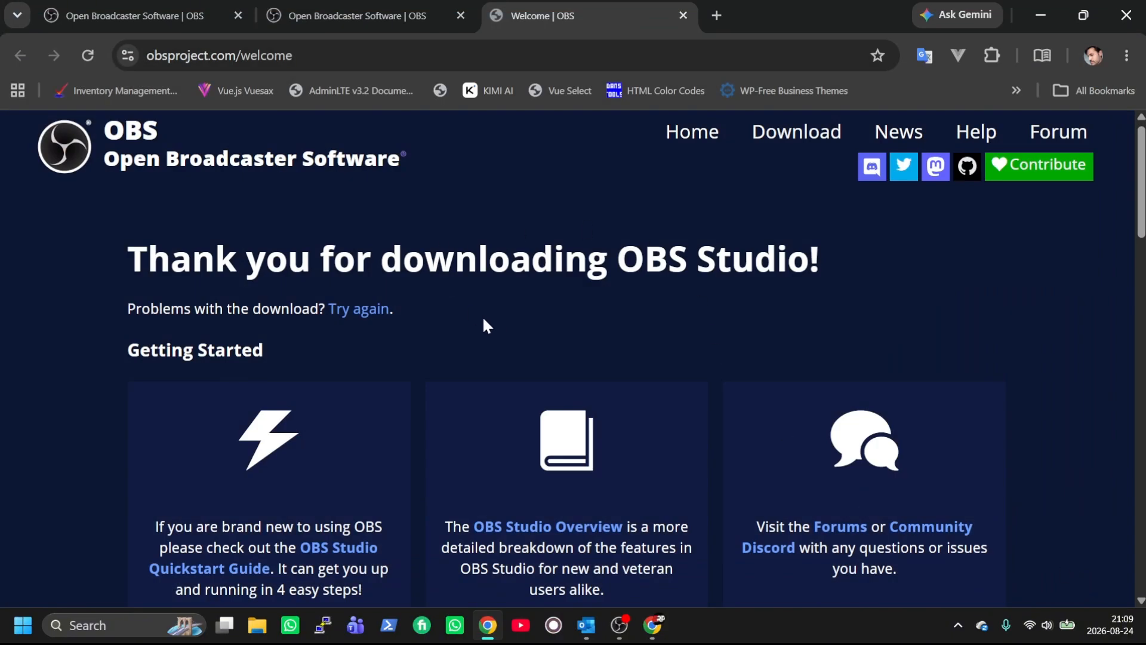
Find and start OBS Studio, declining a second instance and switching to the one already running.
key("super")
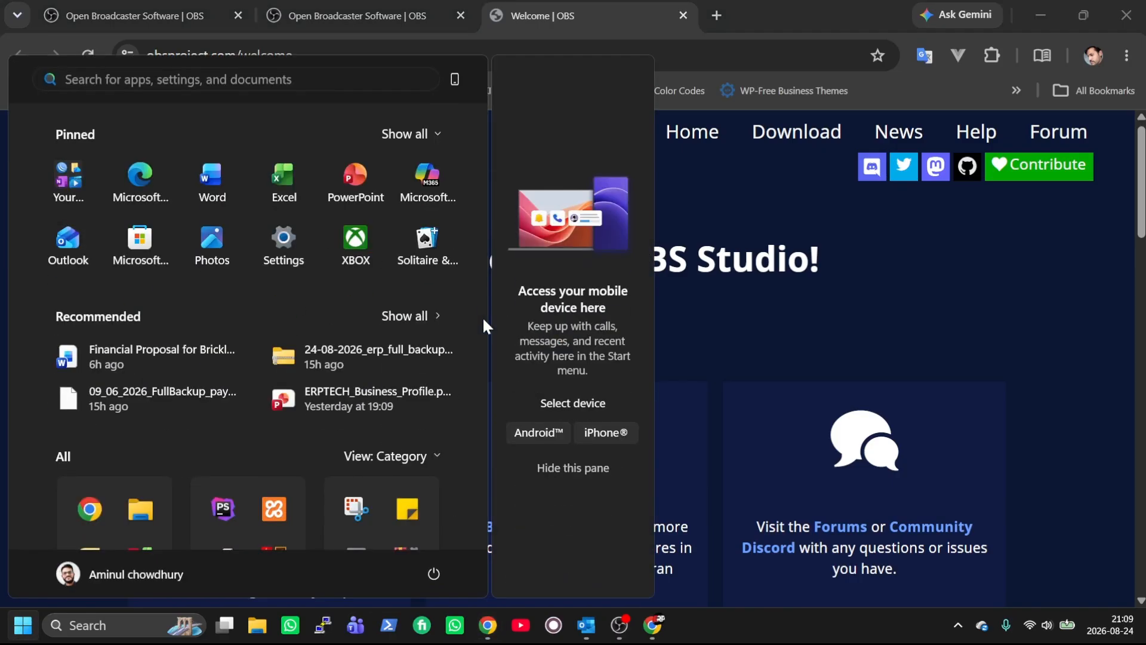
type("o")
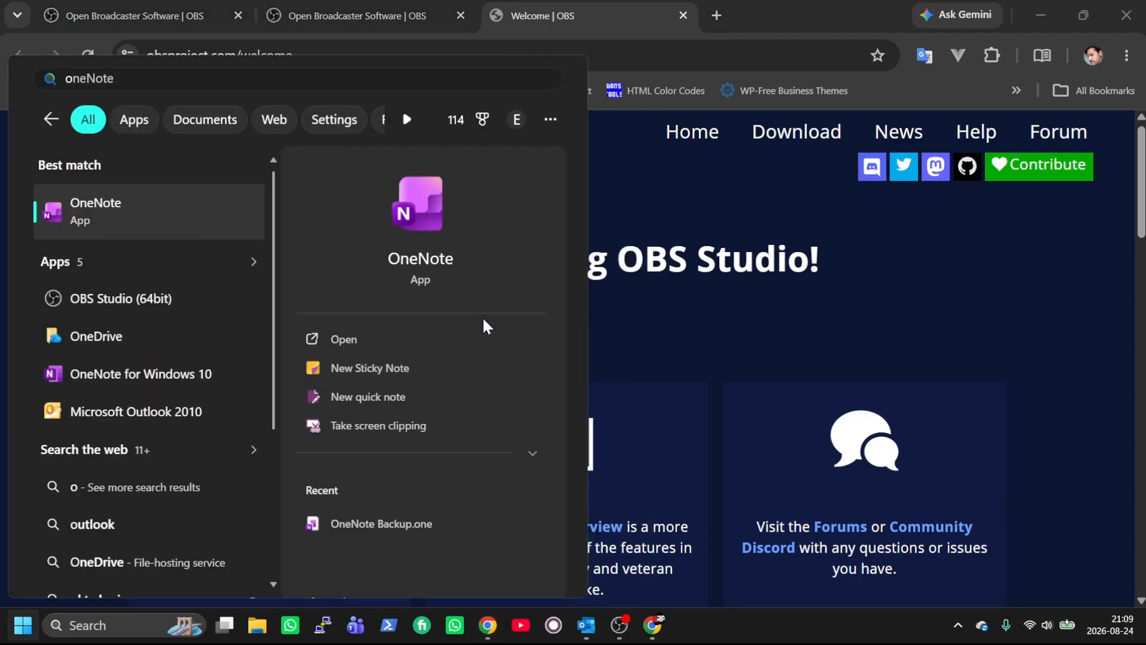
type("bc")
key("BackSpace")
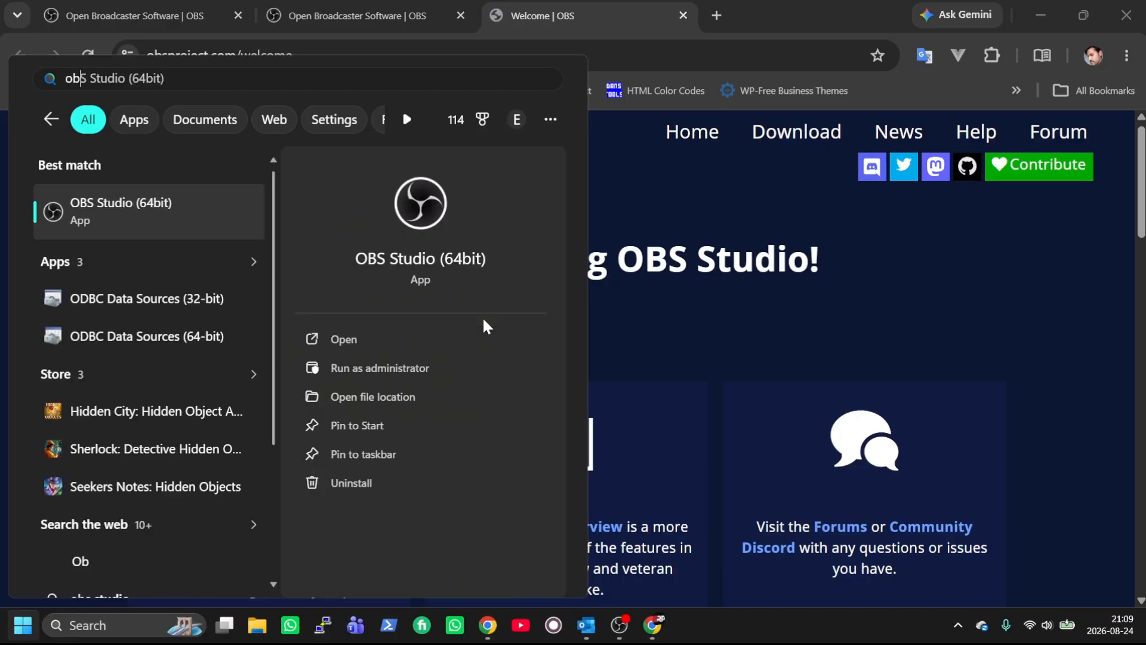
key("Return")
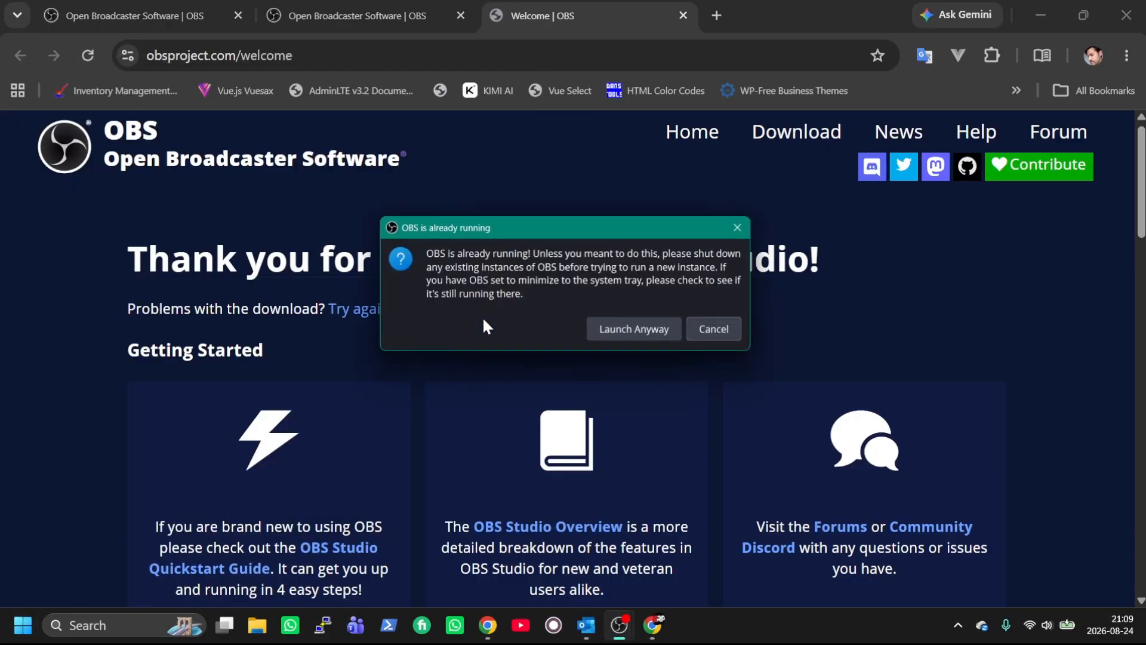
left_click(715, 332)
left_click(620, 625)
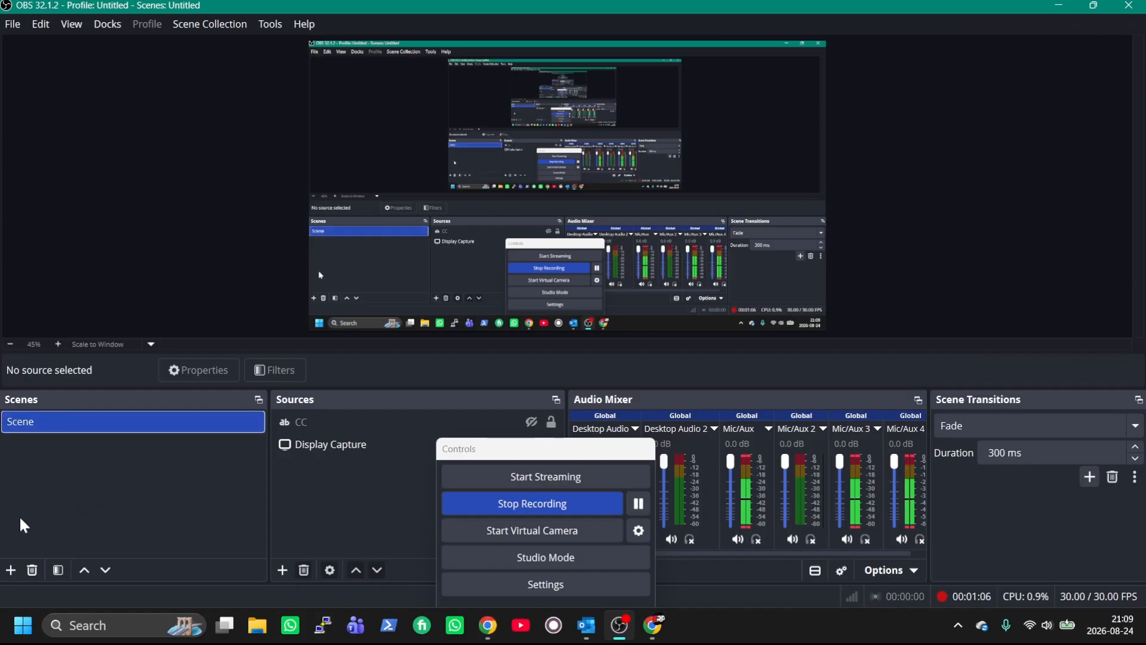
left_click(10, 570)
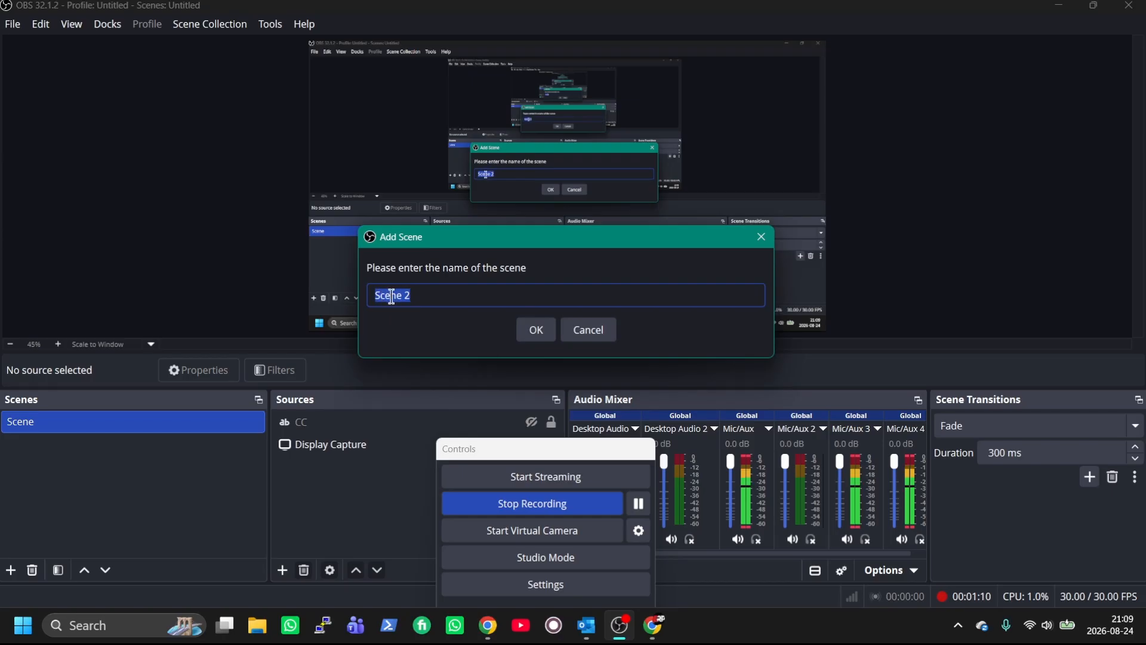
left_click(588, 333)
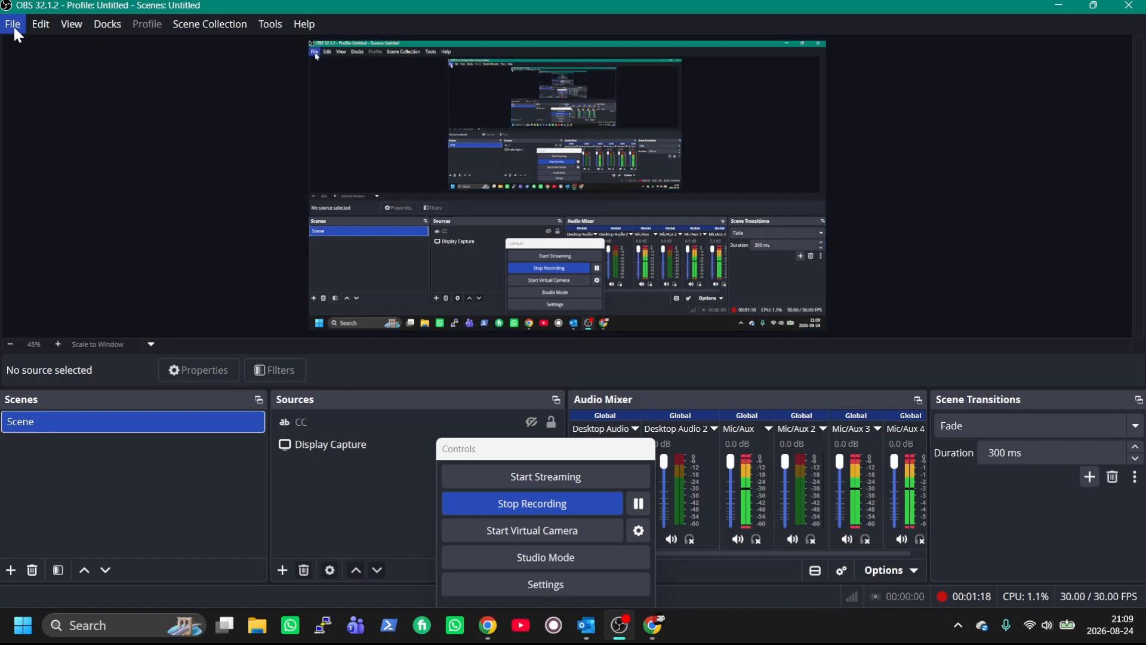
Open the OBS settings and review the General, Appearance, Stream, Output, Audio and Video options.
left_click(586, 578)
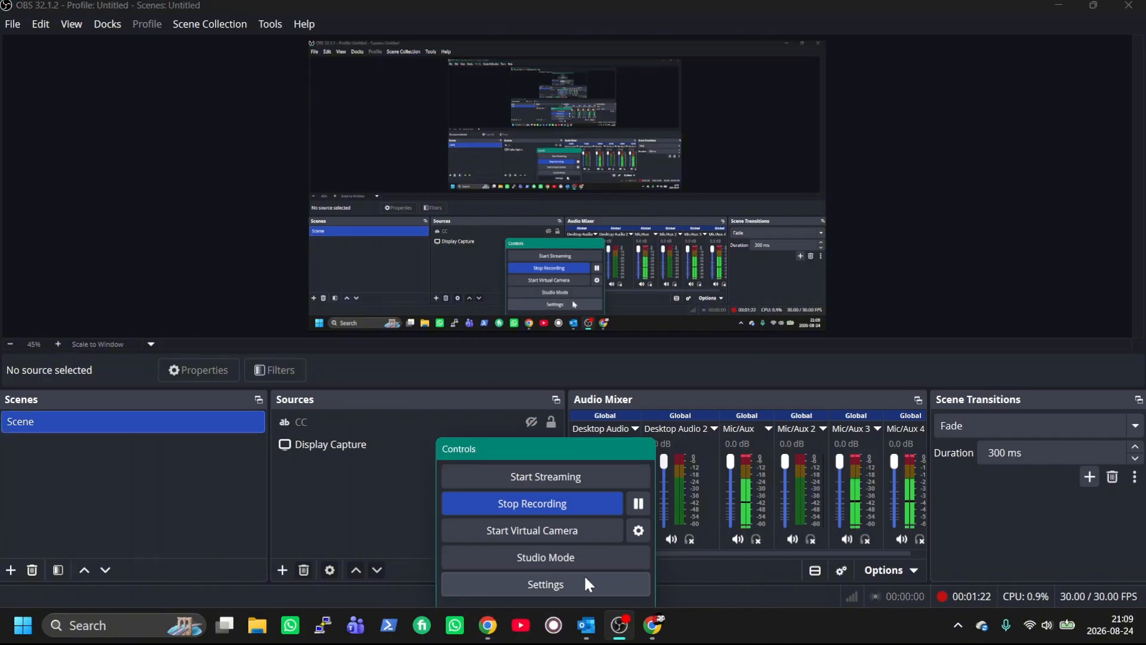
left_click(586, 579)
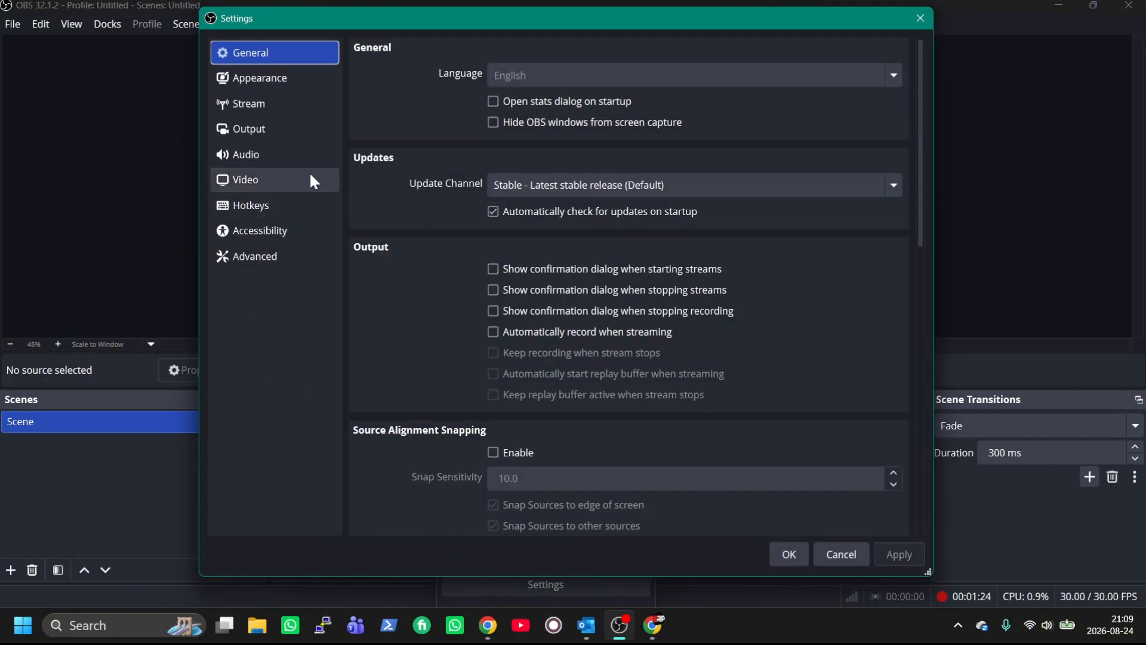
left_click(270, 71)
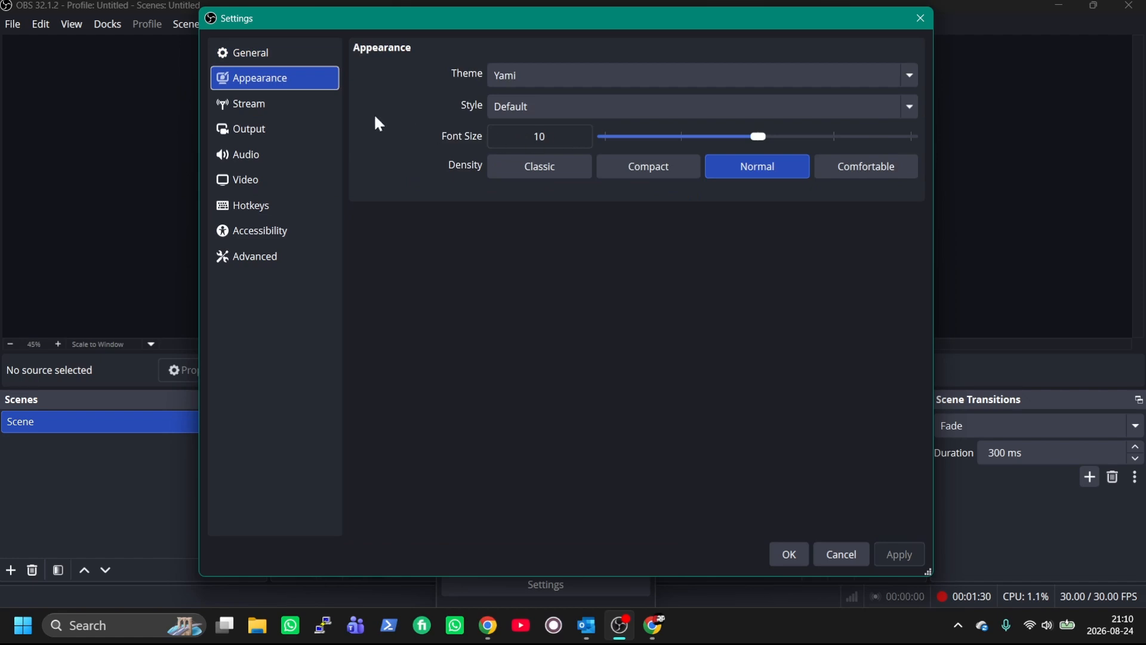
left_click(283, 103)
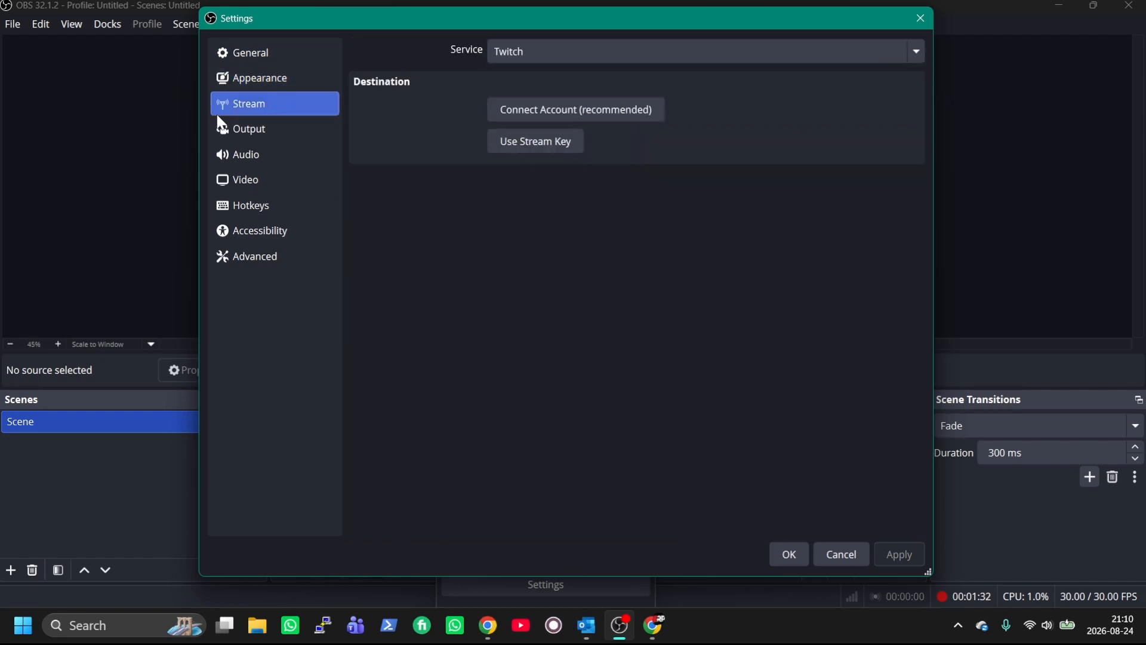
left_click(267, 131)
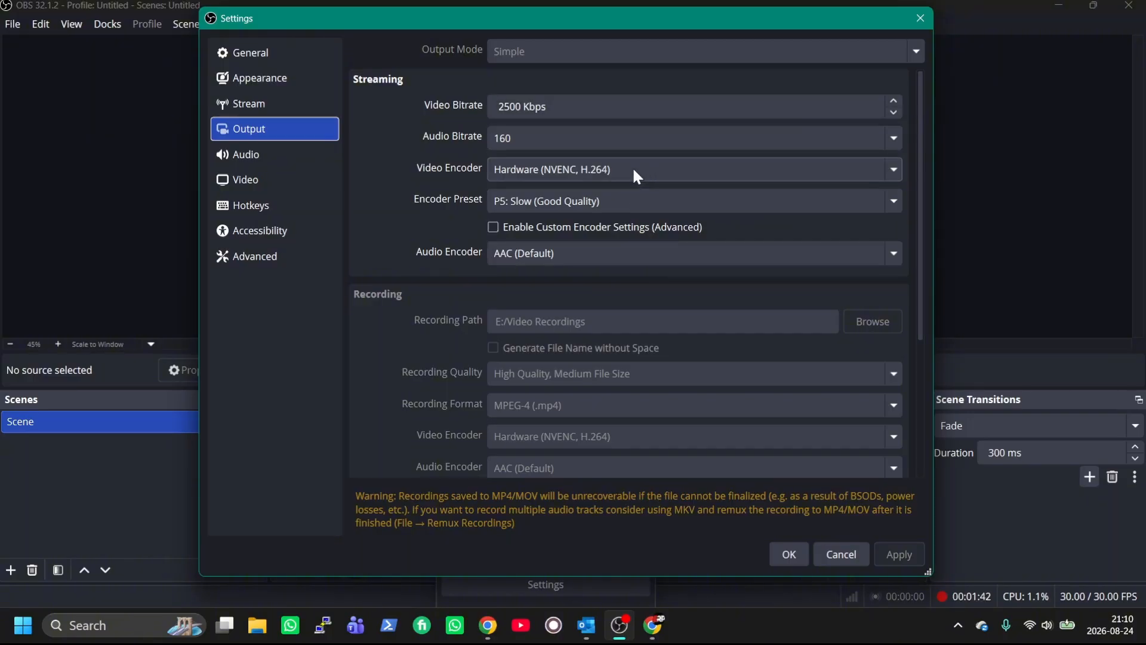
scroll(675, 358, "down", 1)
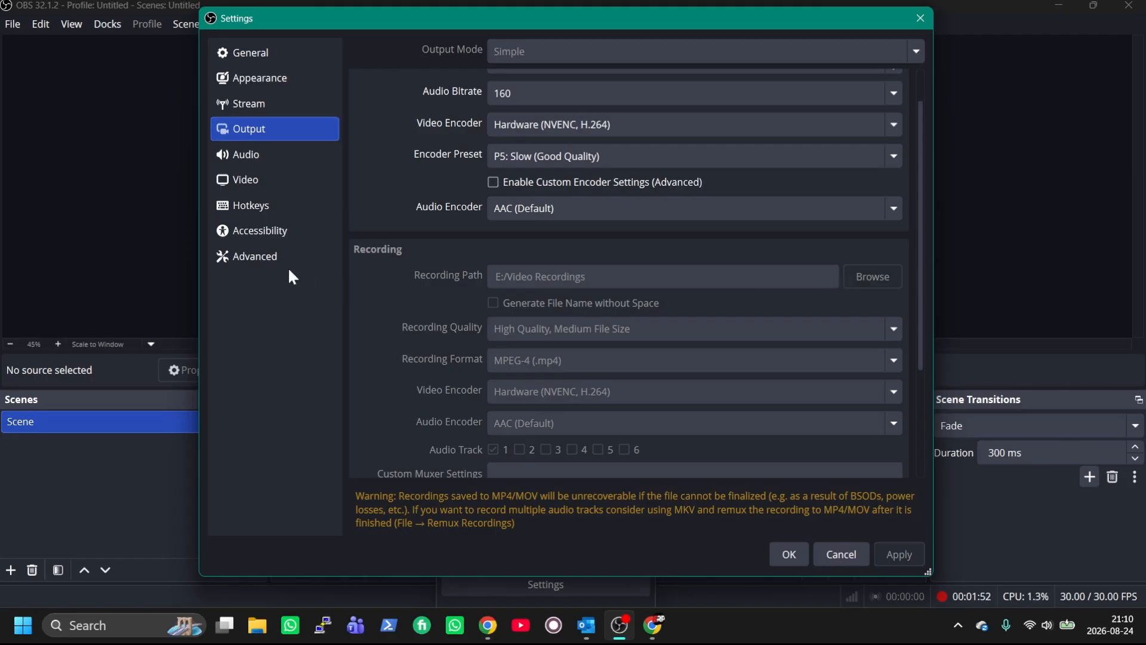
left_click(248, 157)
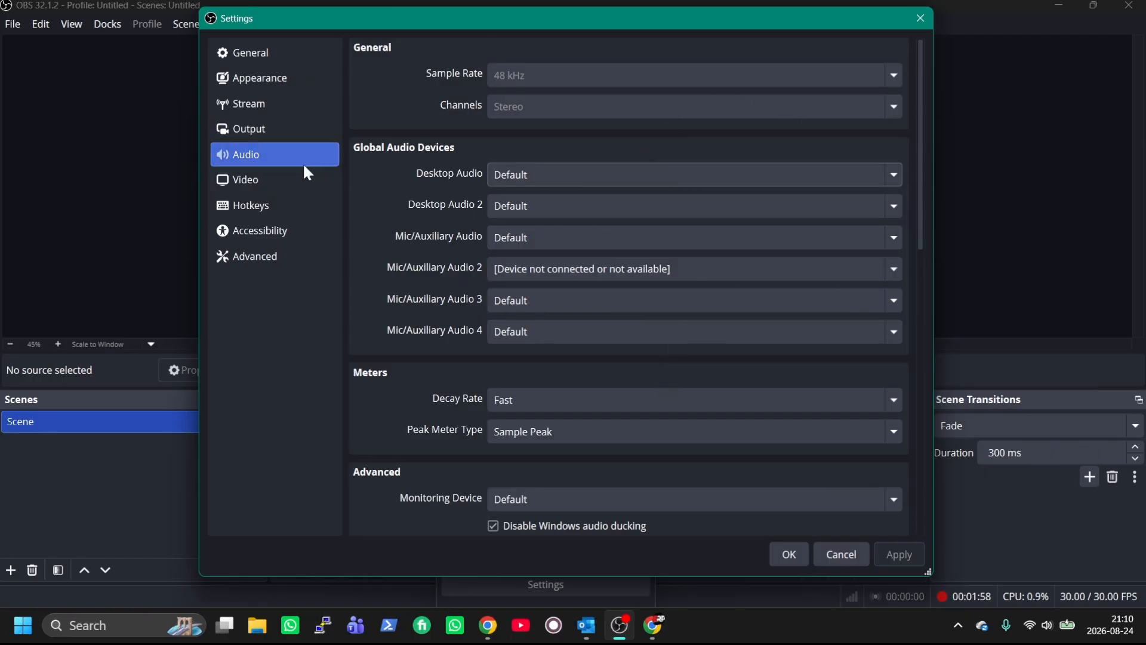
left_click(266, 181)
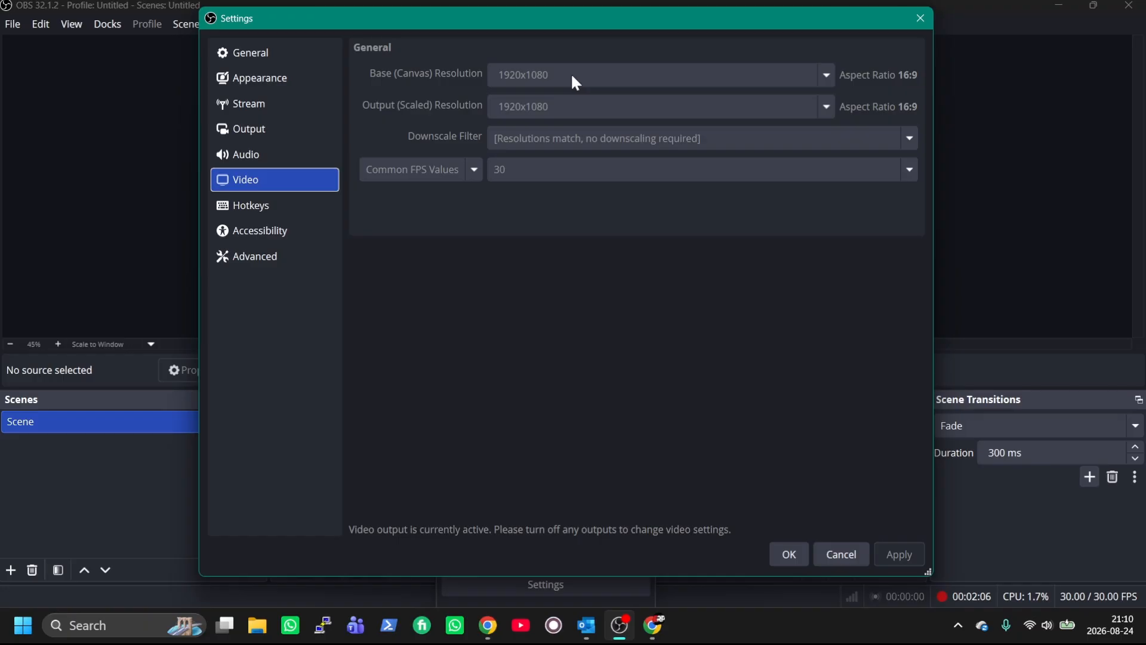
Examine the hotkeys assigned to starting, stopping, pausing and unpausing a recording.
left_click(282, 205)
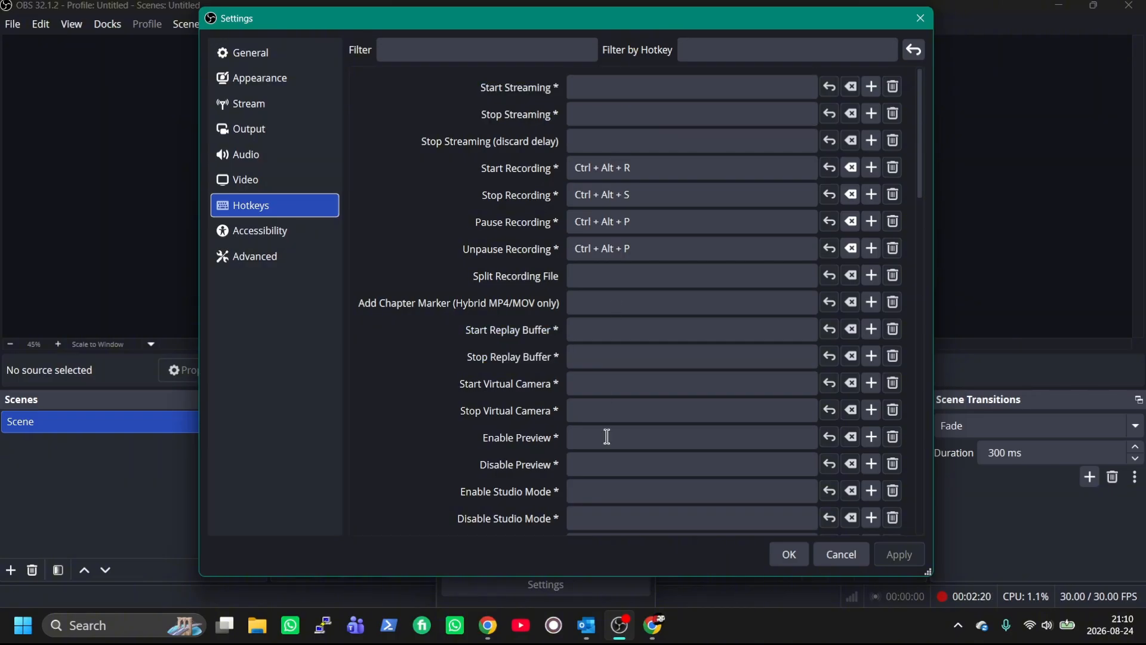
scroll(630, 415, "down", 3)
scroll(632, 413, "down", 20)
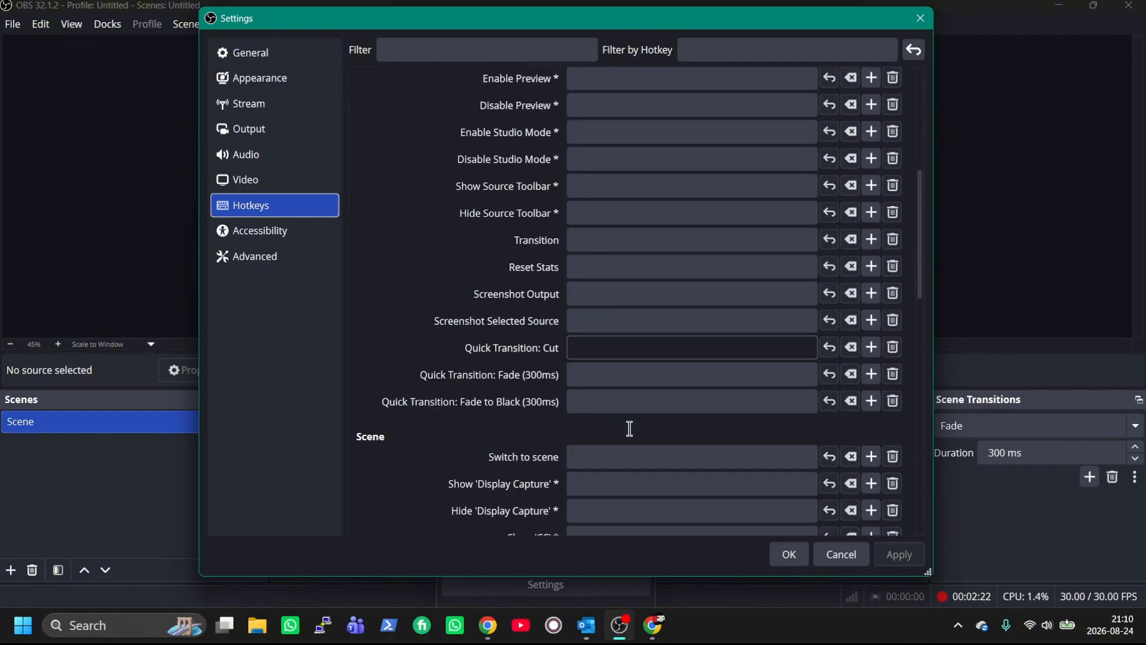
scroll(650, 439, "up", 20)
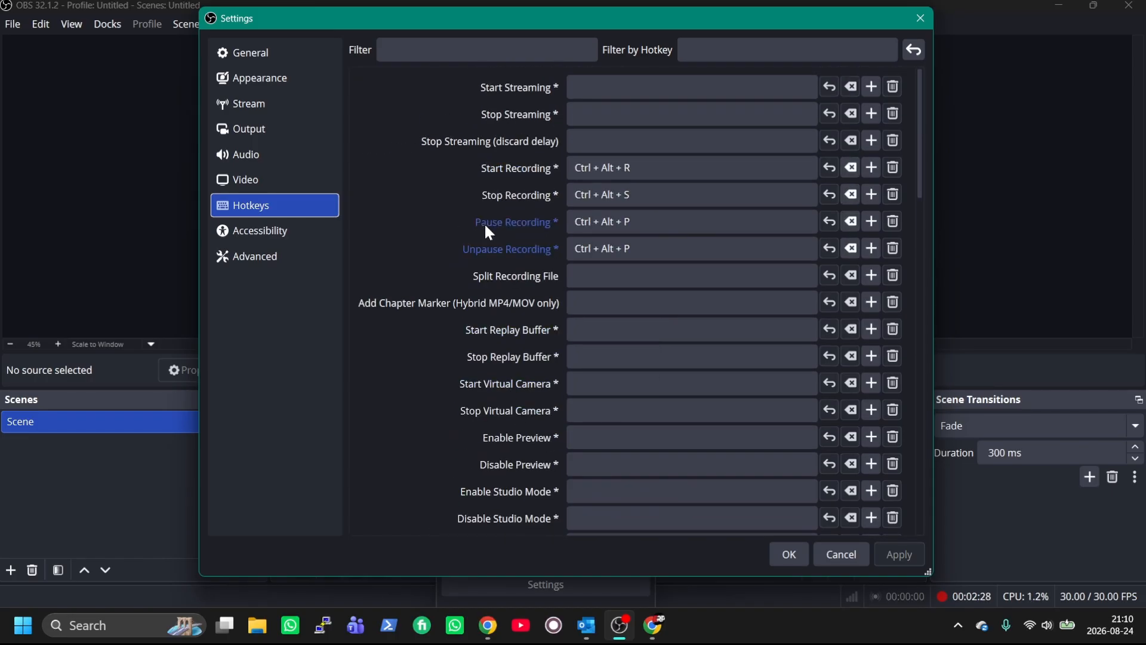
mouse_move(512, 224)
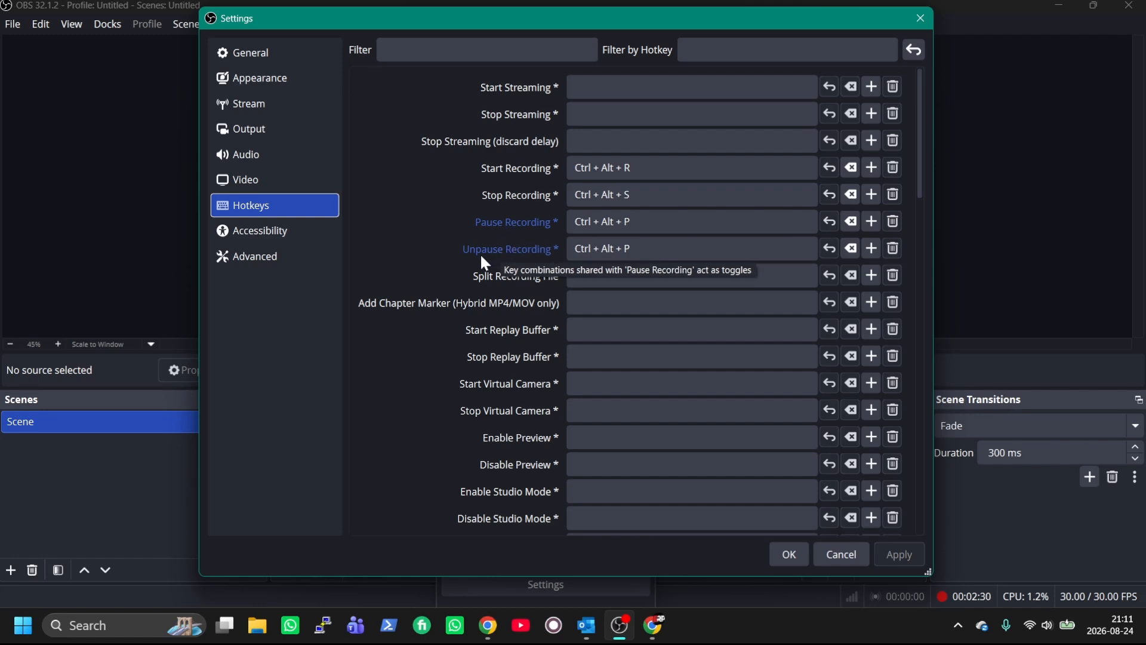
left_click(679, 170)
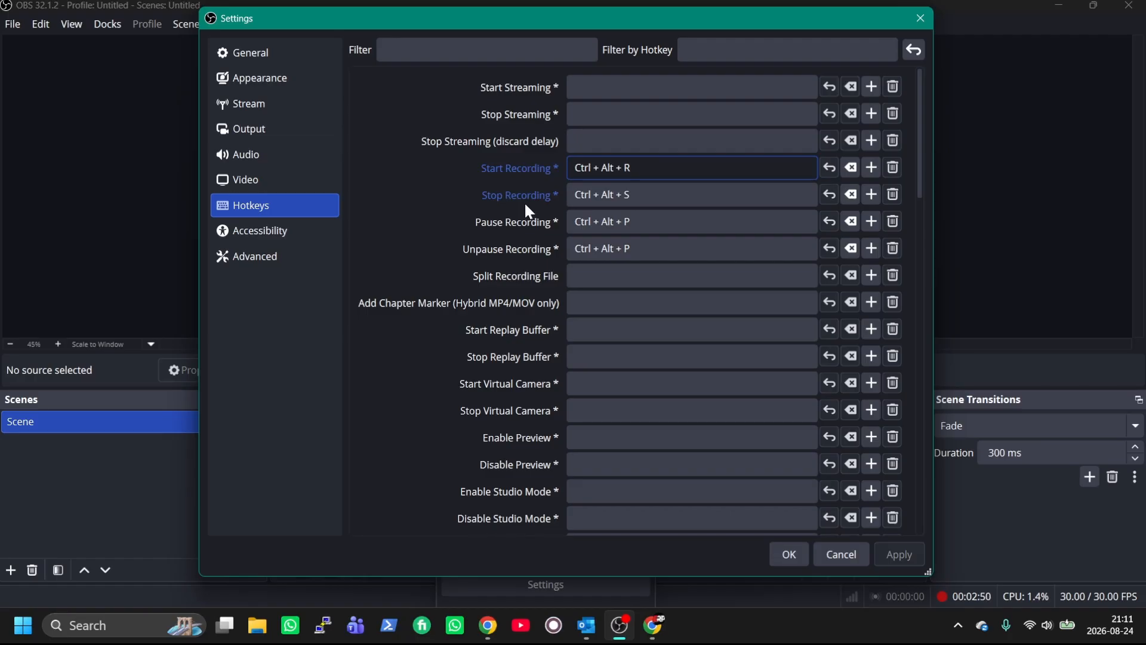
left_click(640, 192)
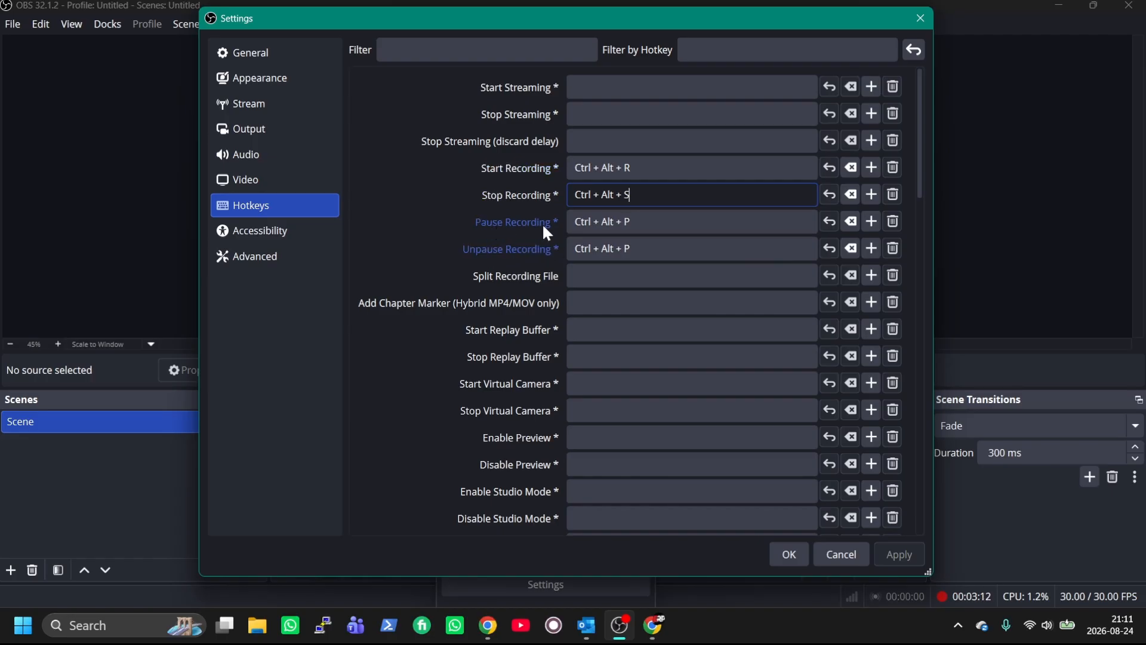
left_click(659, 222)
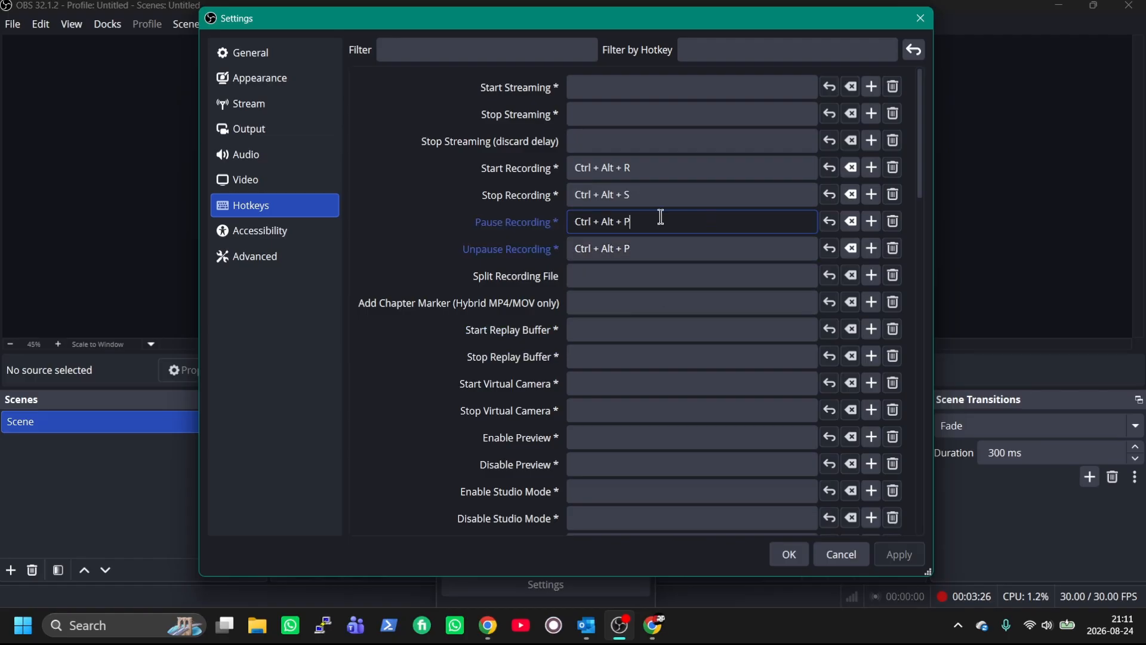
Look through the remaining hotkeys down to Mic/Aux 4, recheck the start and stop recording hotkeys, and close the settings.
scroll(608, 313, "down", 3)
scroll(619, 335, "down", 6)
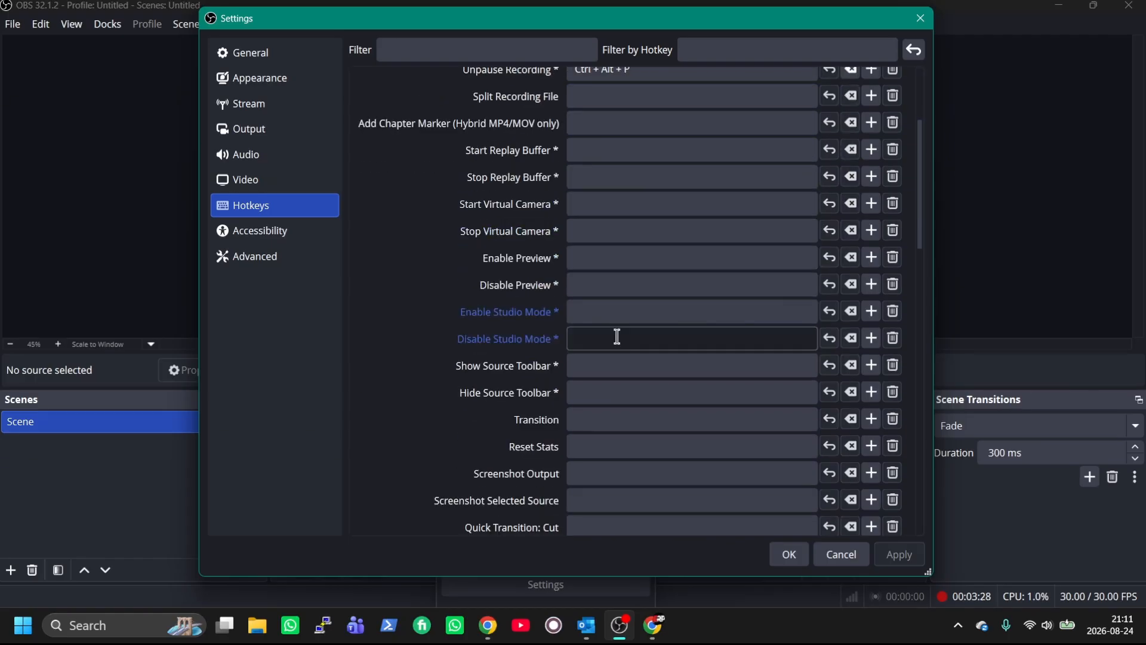
scroll(657, 342, "down", 15)
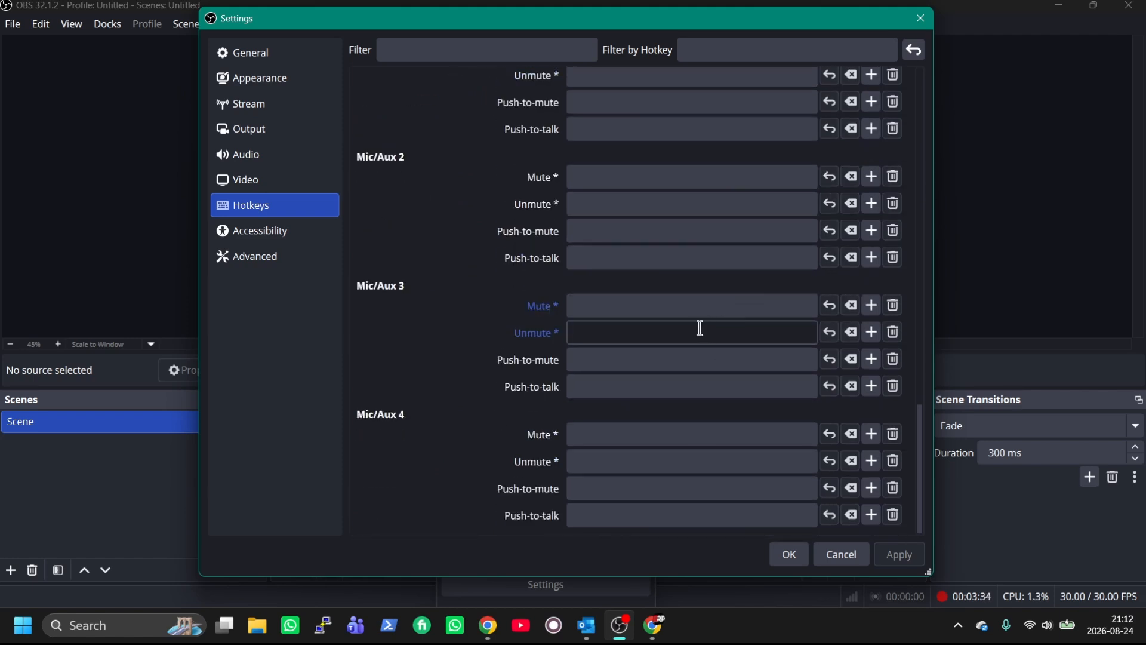
scroll(671, 367, "up", 20)
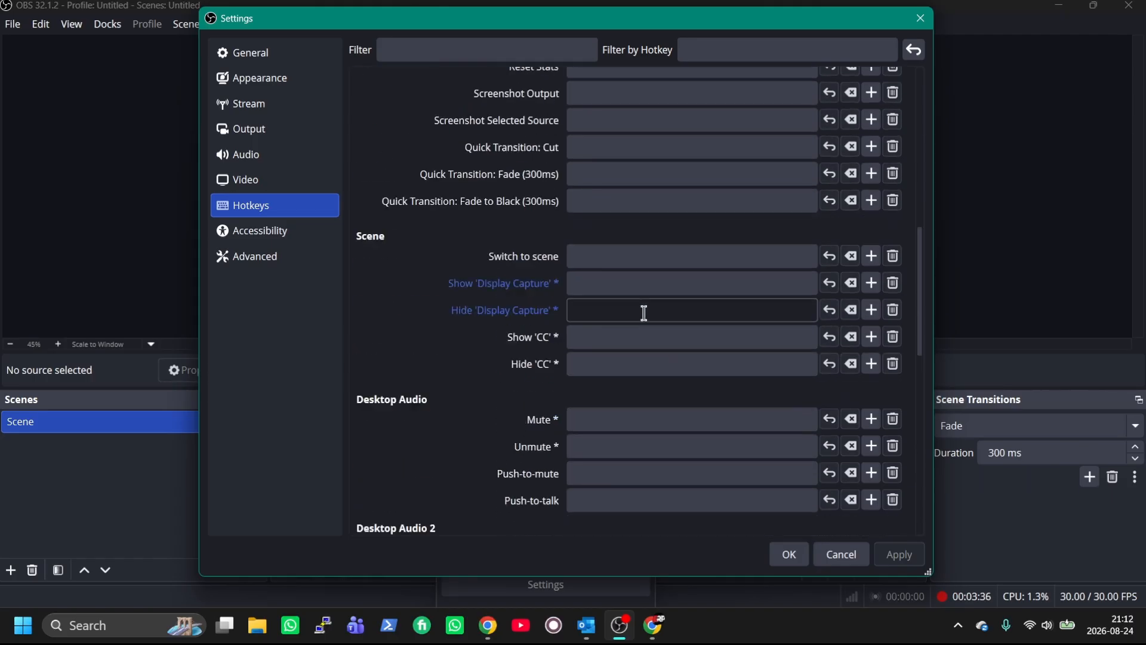
scroll(660, 322, "up", 6)
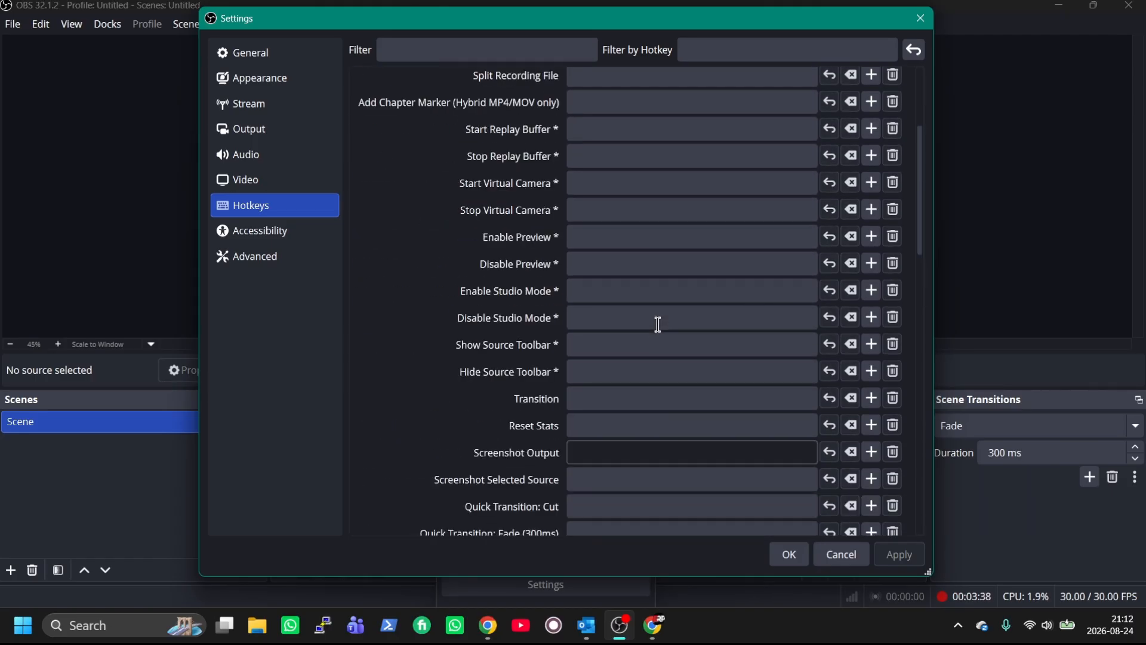
left_click(680, 194)
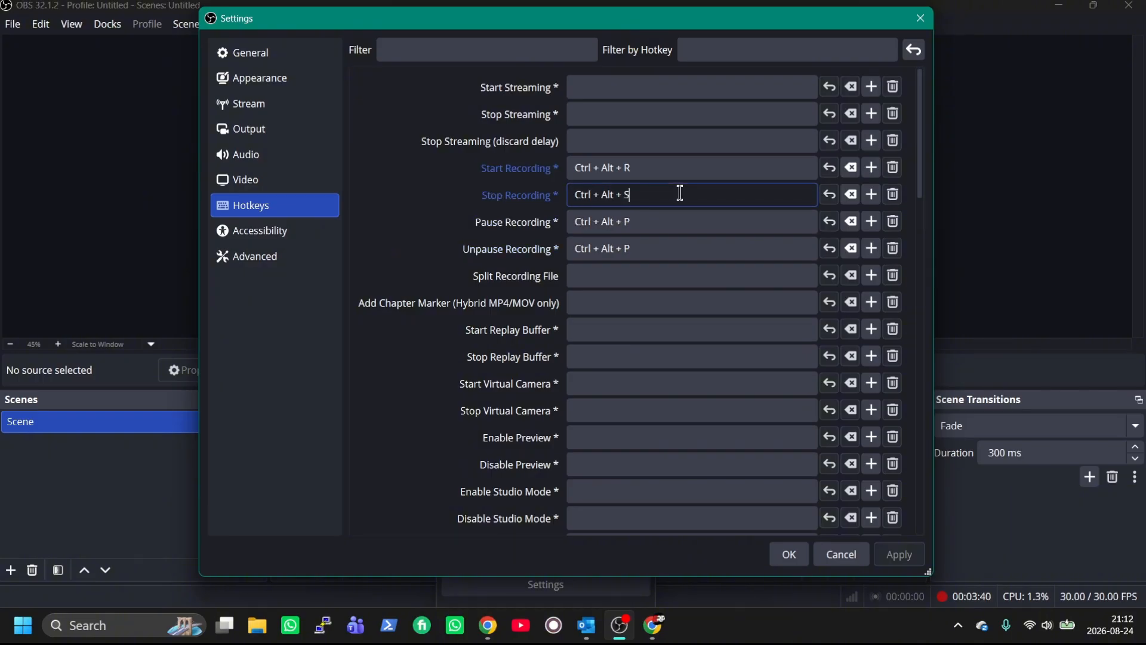
left_click(682, 170)
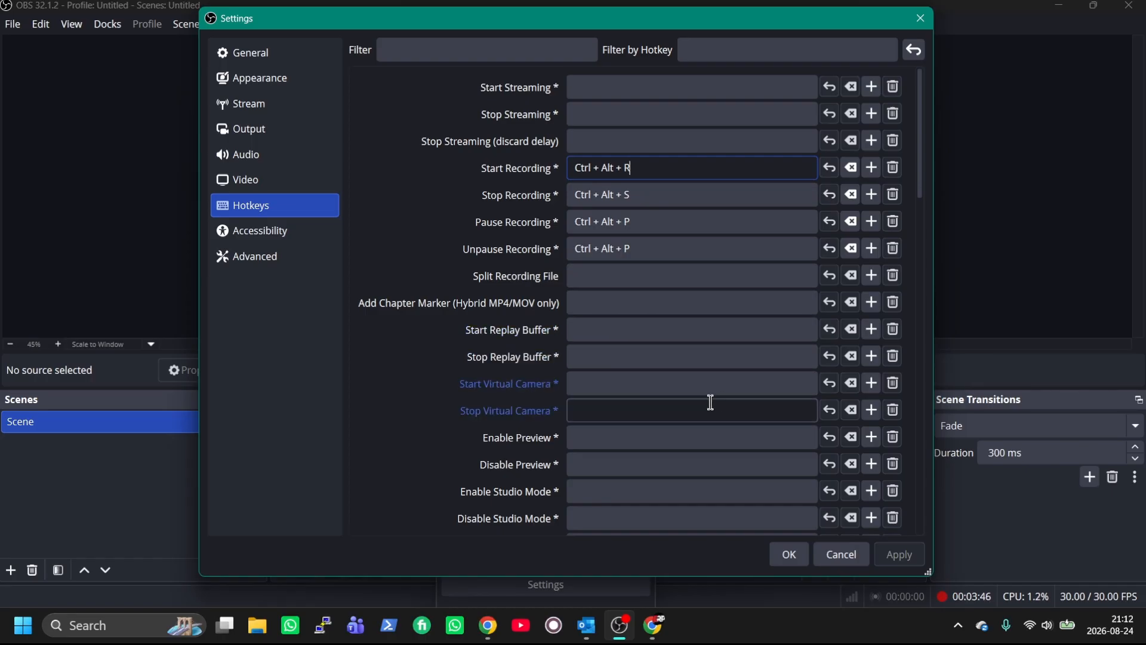
left_click(790, 554)
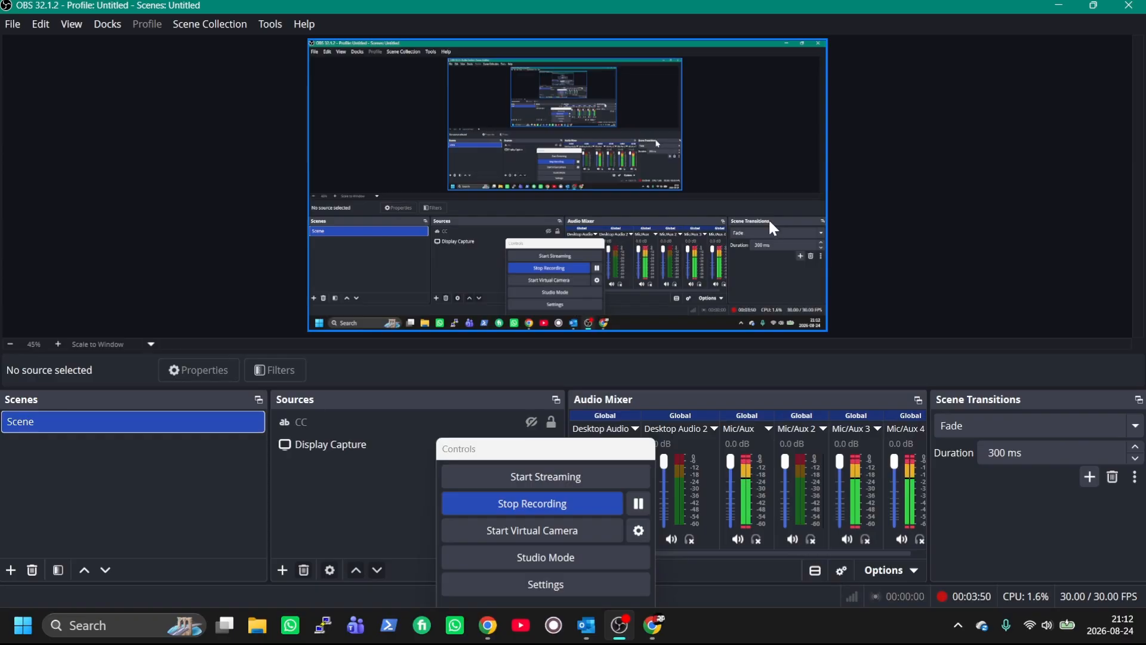
Enlarge the Display Capture source in the preview from its bottom edge and lower its top edge to leave an 8 px gap.
left_click(380, 125)
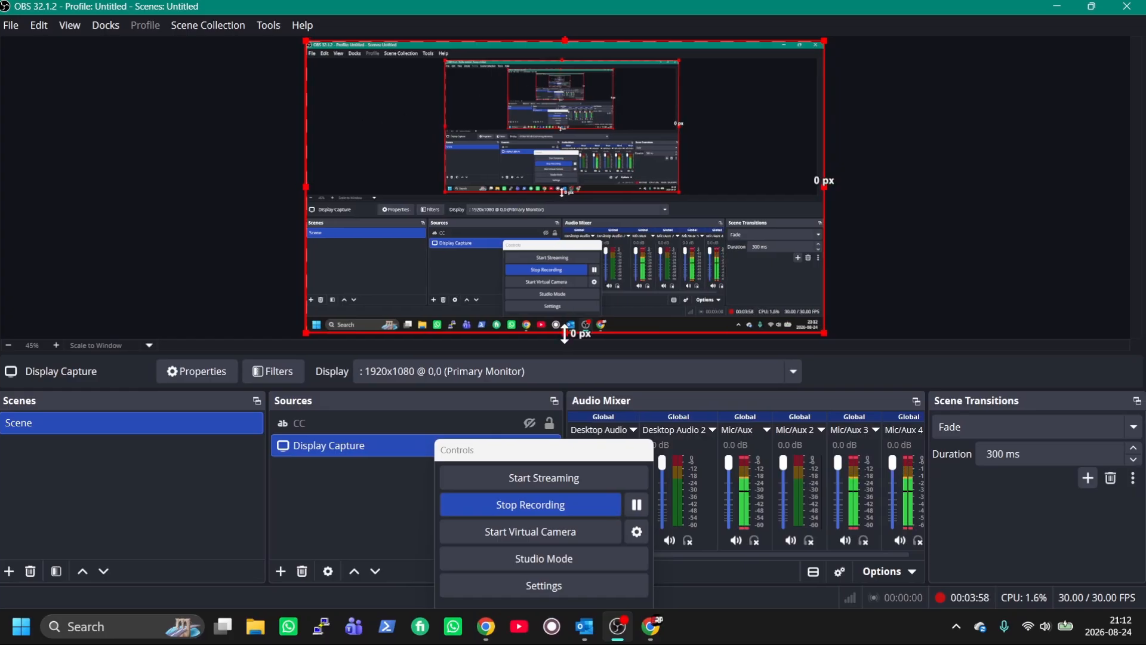
left_click_drag(565, 334, 565, 345)
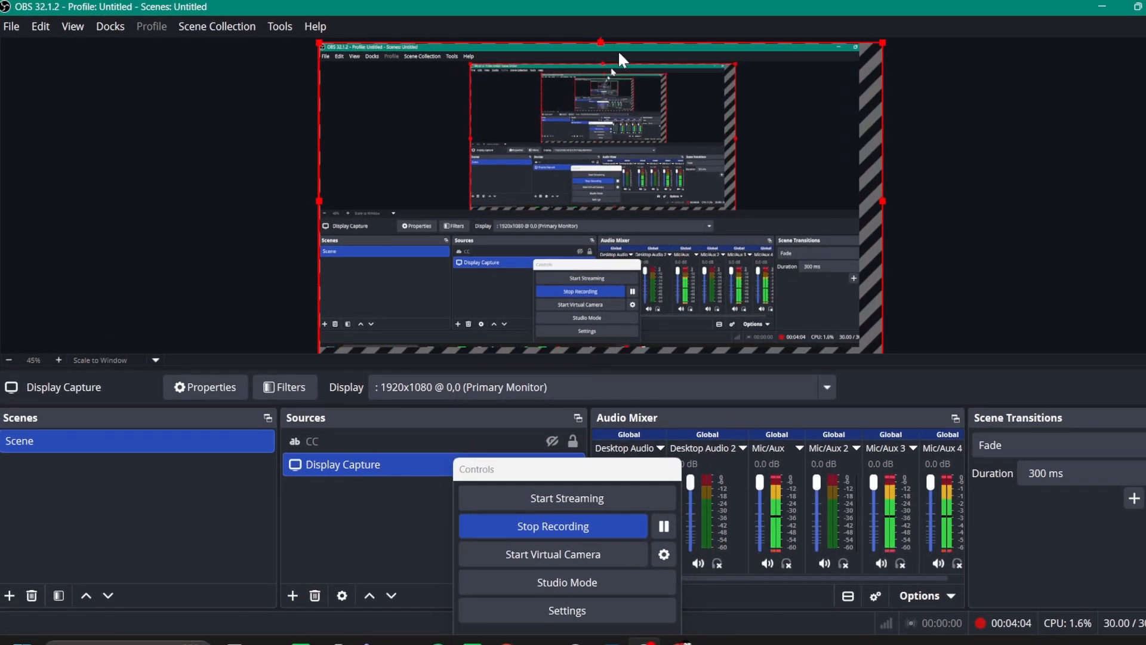
left_click_drag(619, 53, 629, 65)
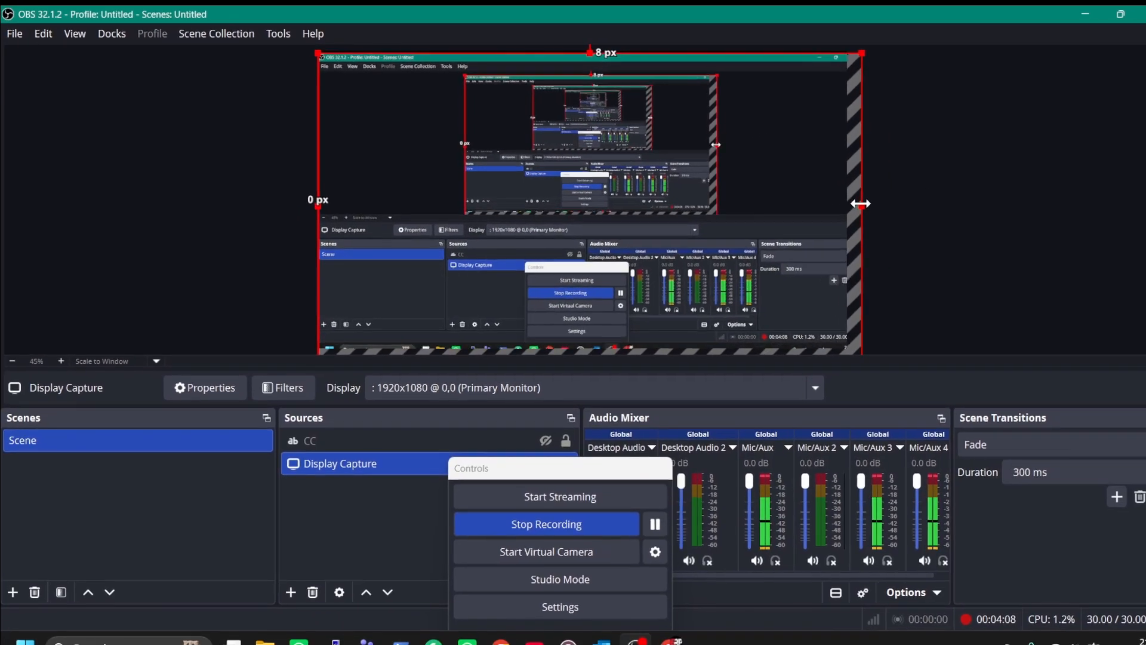